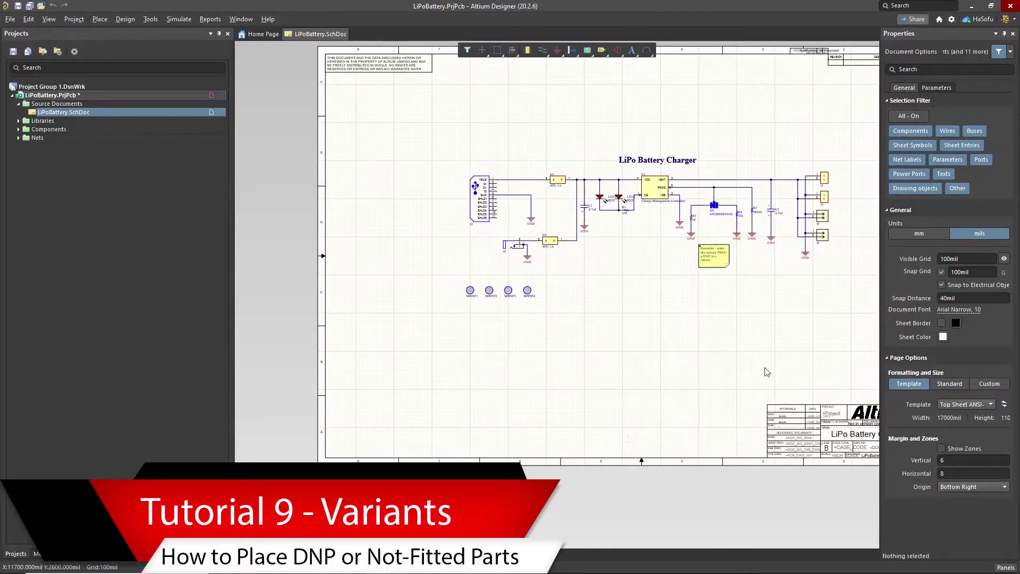
# Step: Close the Properties panel and zoom in on U1 and the LEDs of the charger schematic
pyautogui.click(1012, 34)
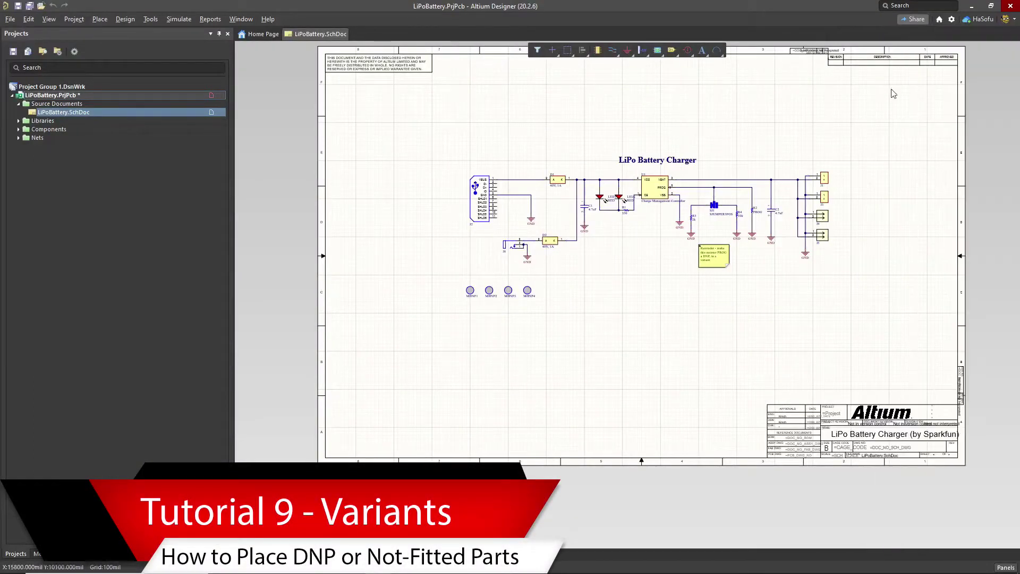
pyautogui.moveTo(775, 111); pyautogui.dragTo(735, 126, button='right')
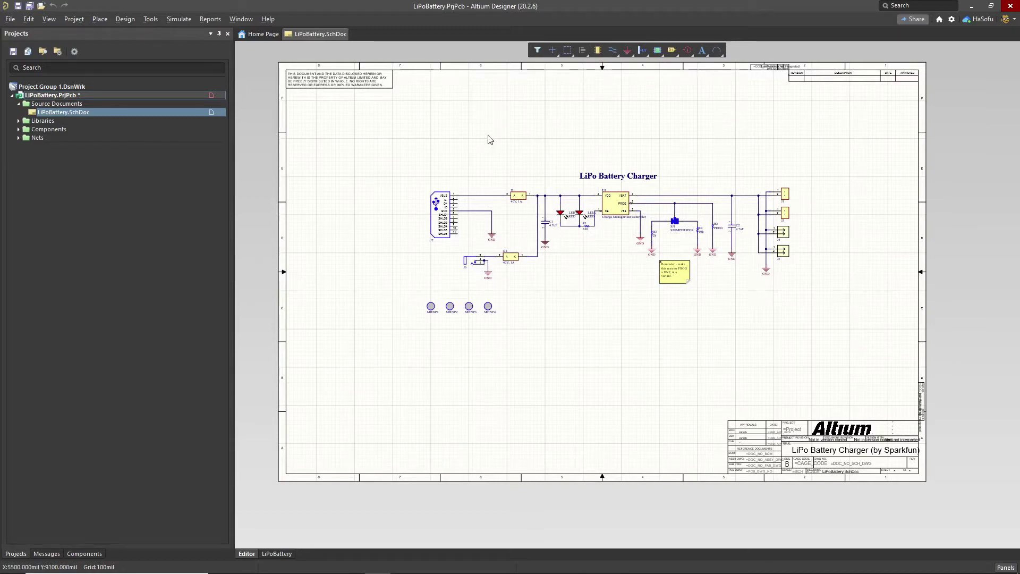
pyautogui.keyDown('ctrl'); pyautogui.scroll(2, 638, 234); pyautogui.keyUp('ctrl')
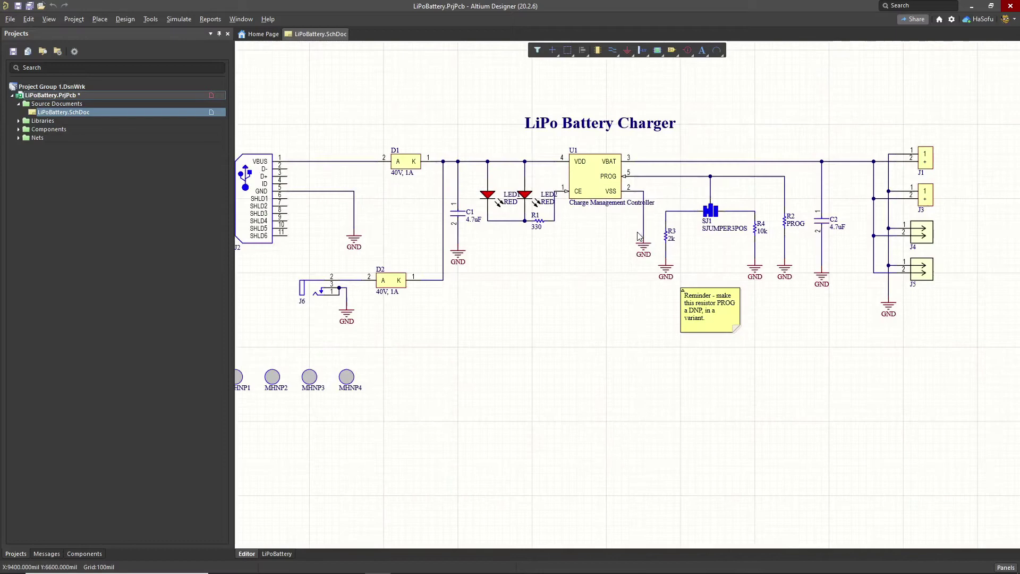
pyautogui.moveTo(567, 249); pyautogui.dragTo(600, 249, button='right')
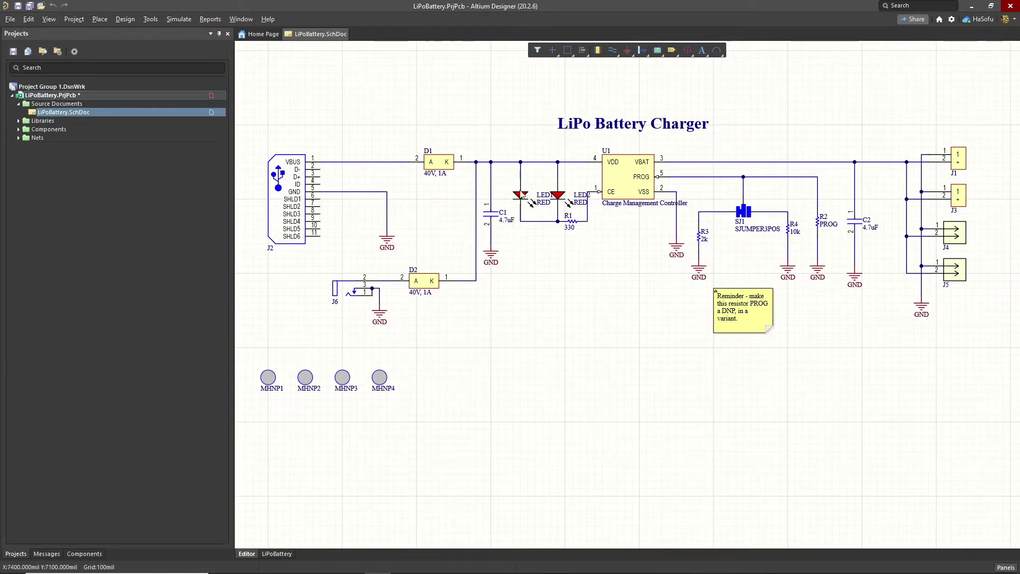
pyautogui.keyDown('ctrl'); pyautogui.scroll(1, 524, 196); pyautogui.keyUp('ctrl')
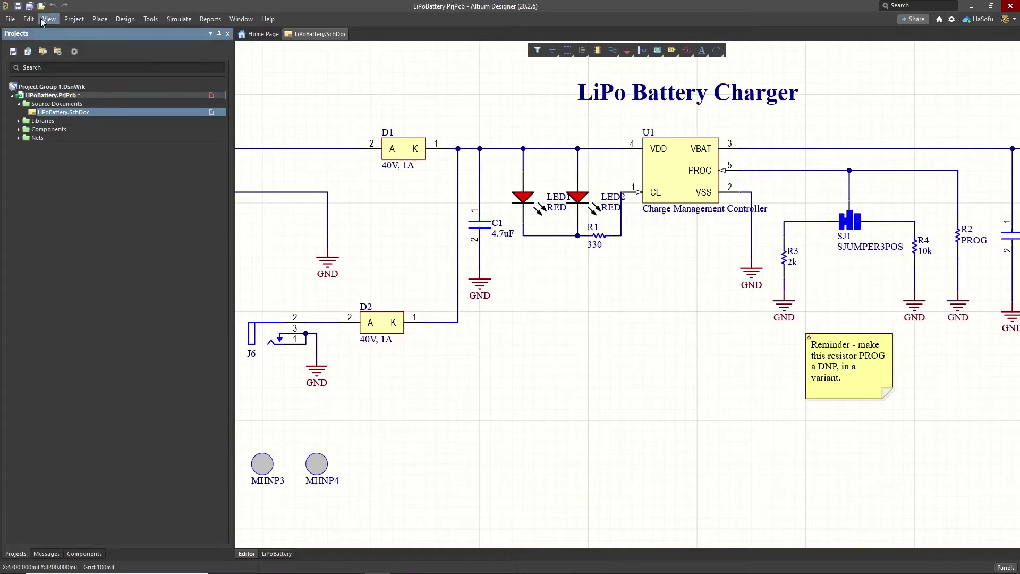
# Step: Add a variant described as V01 to LiPoBattery.PrjPcb, without any variant parameters
pyautogui.rightClick(73, 97)
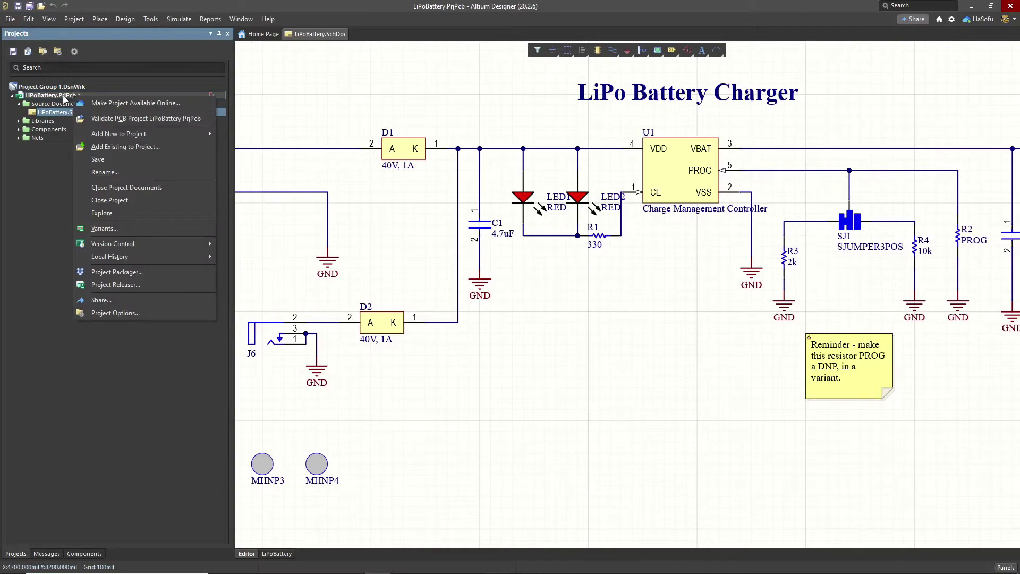
pyautogui.click(137, 228)
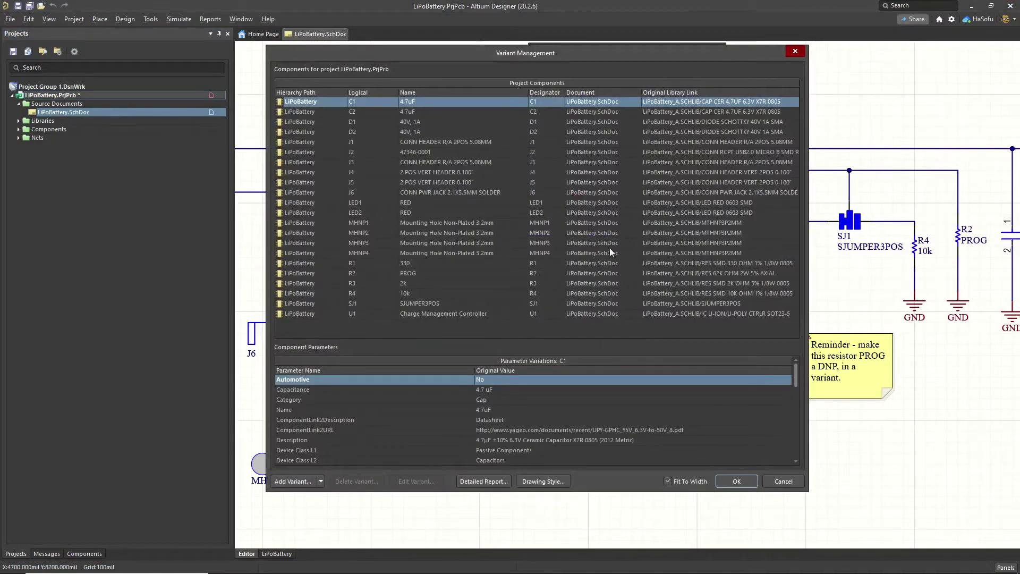
pyautogui.click(292, 481)
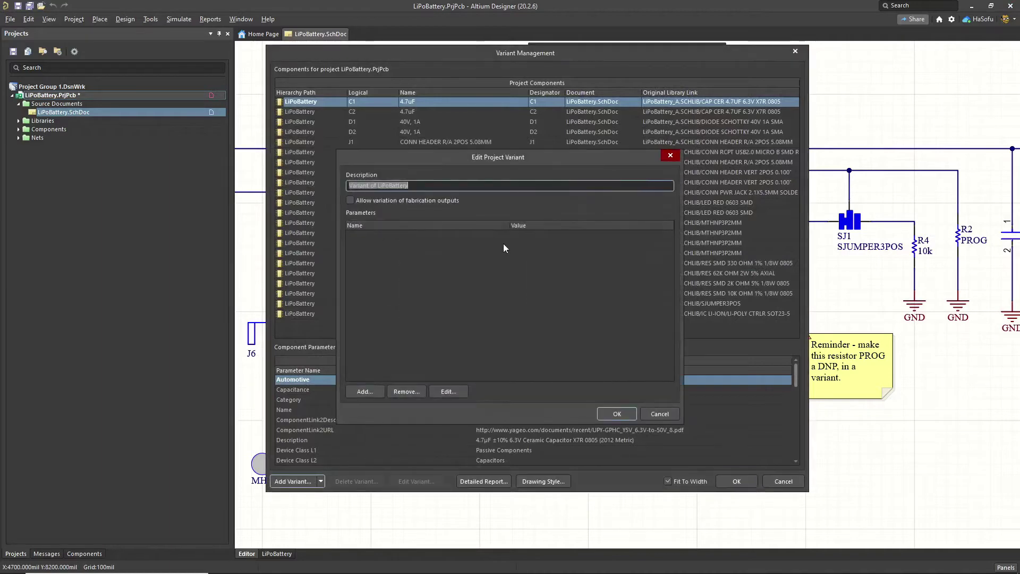
pyautogui.write('V')
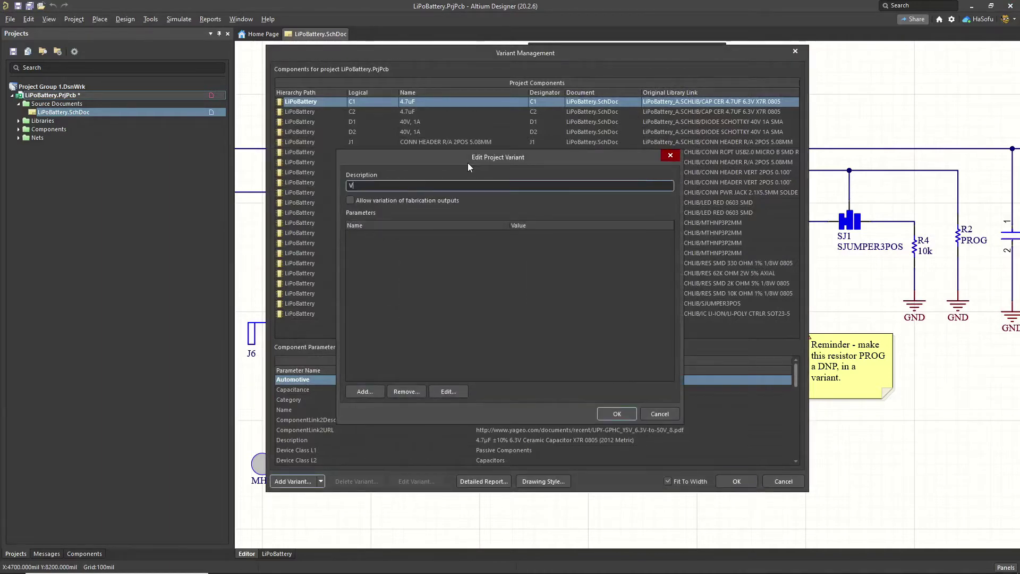
pyautogui.write('01')
pyautogui.press('Tab')
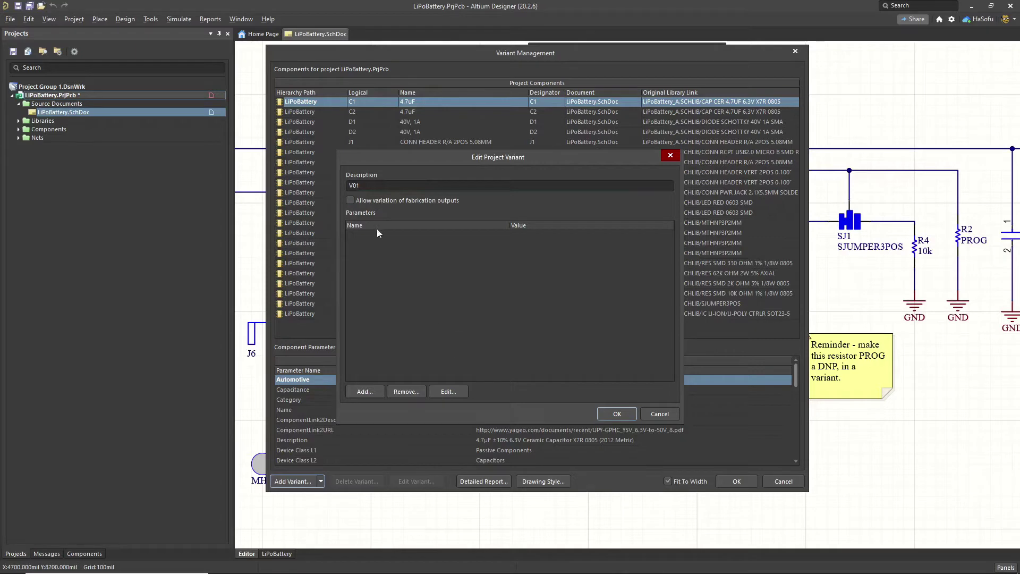
pyautogui.click(365, 391)
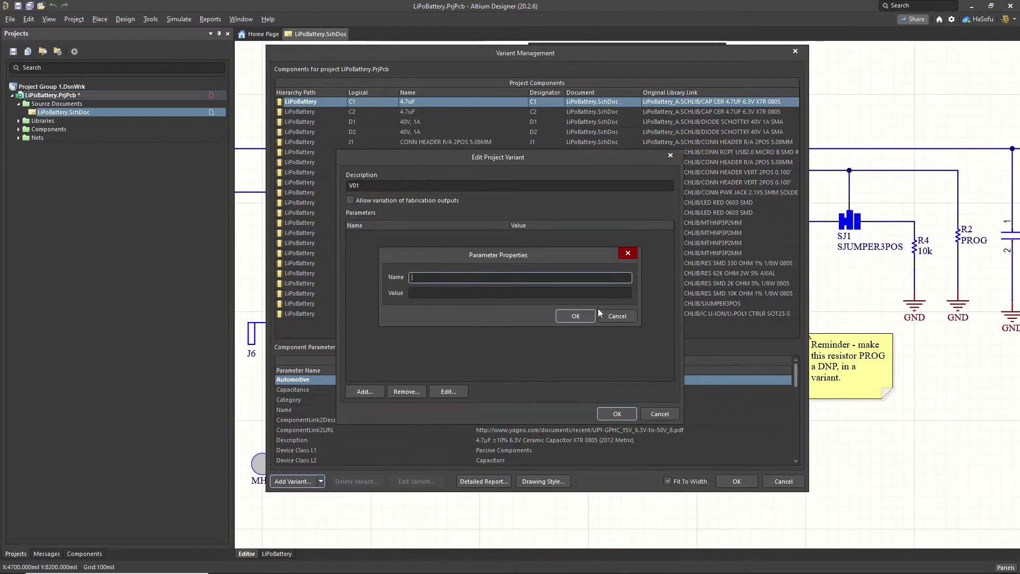
pyautogui.click(611, 317)
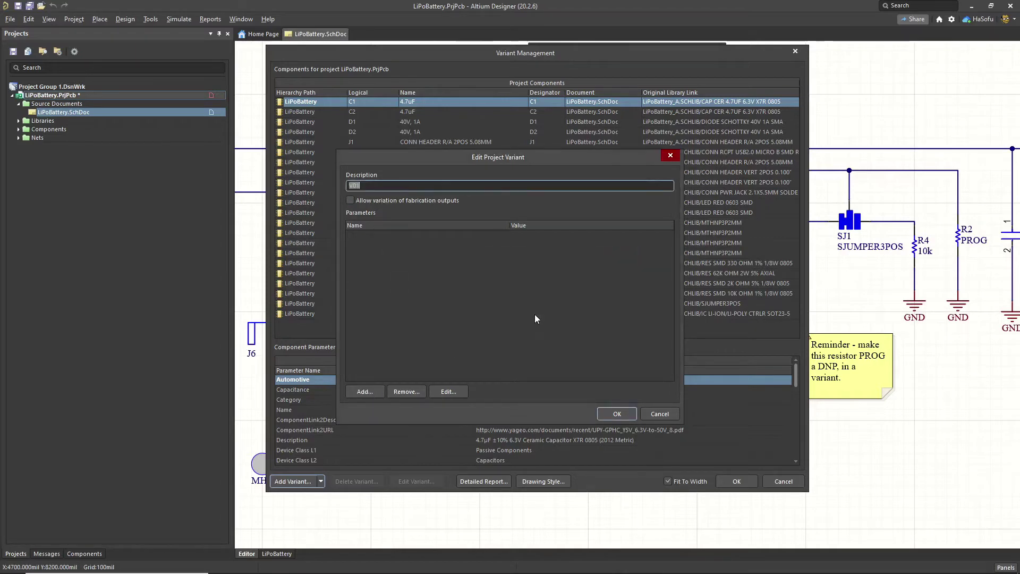
pyautogui.click(611, 413)
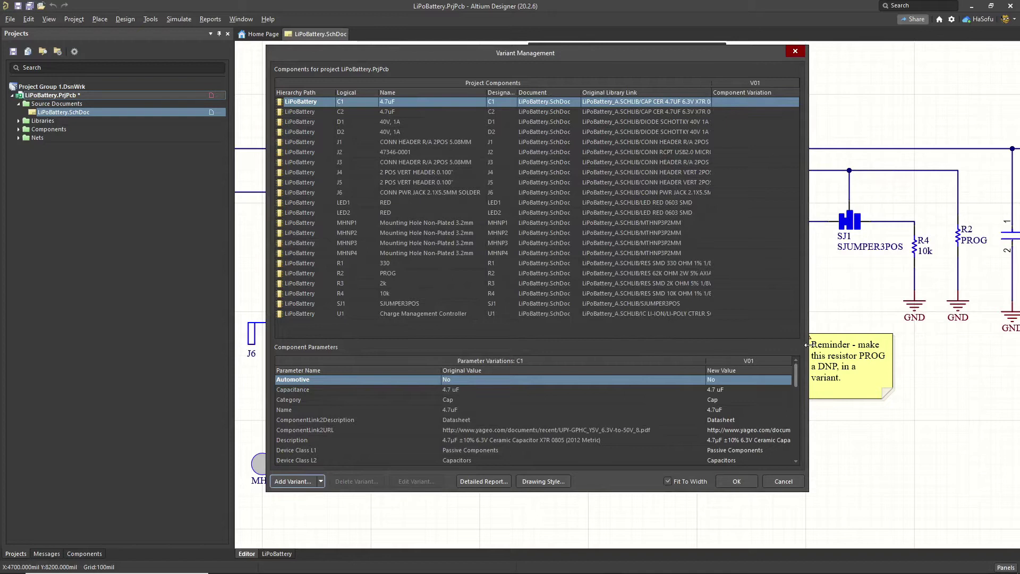
# Step: Widen Variant Management and review the C2 and D1 parameters in the component list
pyautogui.moveTo(808, 343); pyautogui.dragTo(916, 342)
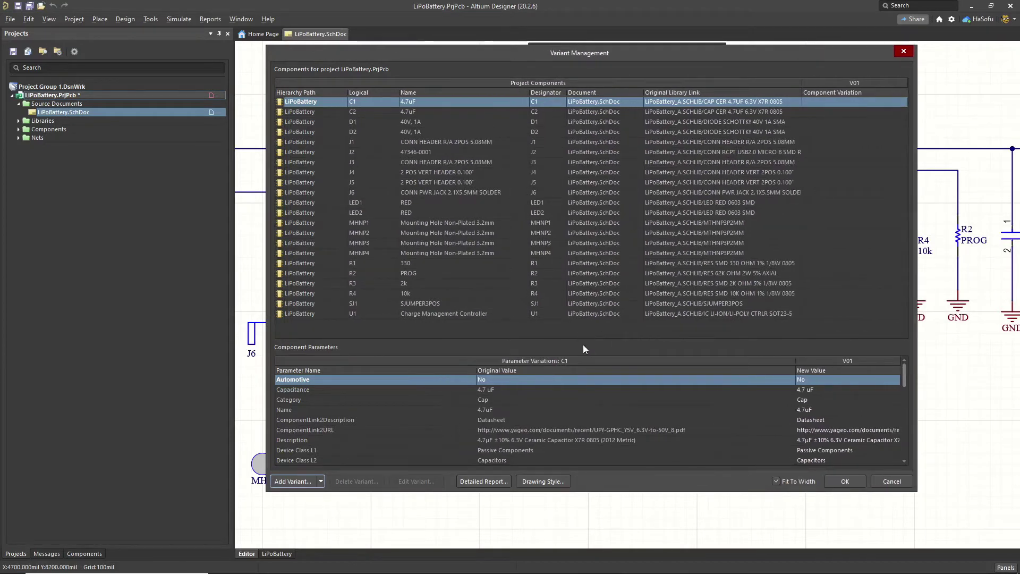
pyautogui.moveTo(582, 343); pyautogui.dragTo(579, 110)
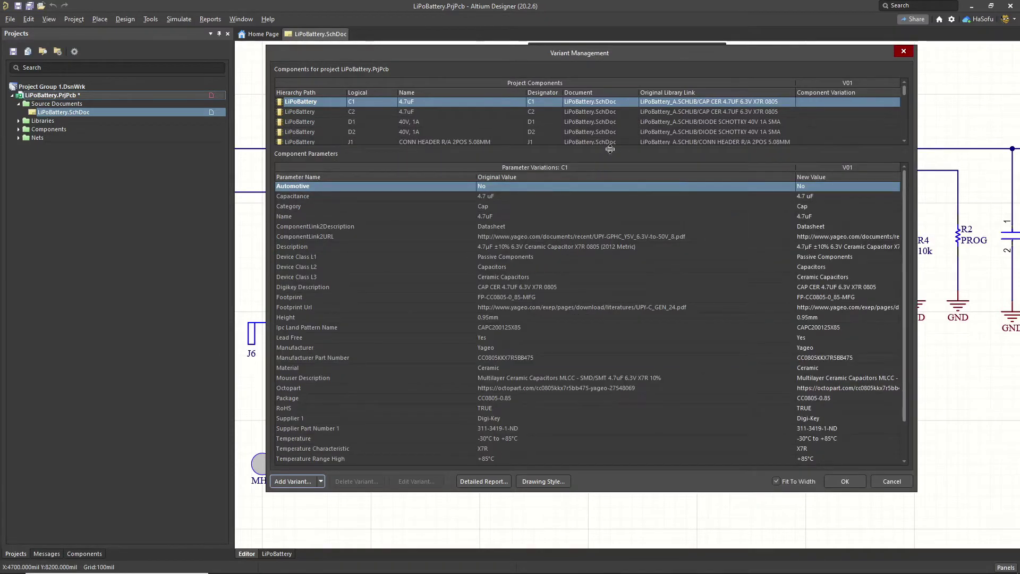
pyautogui.click(539, 113)
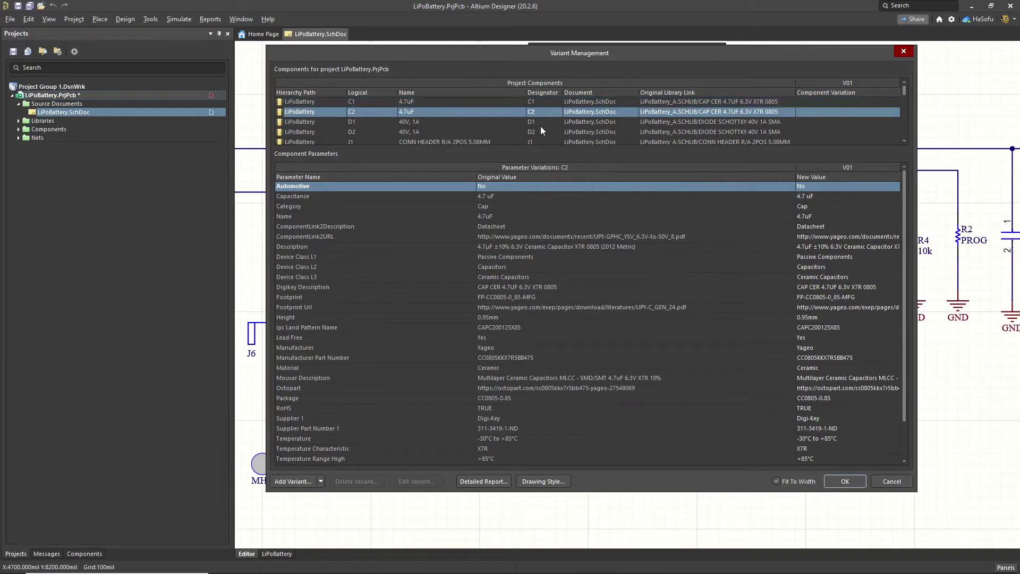
pyautogui.click(540, 125)
pyautogui.moveTo(550, 148)
pyautogui.mouseDown()
pyautogui.moveTo(551, 314)
pyautogui.moveTo(551, 288)
pyautogui.mouseUp()
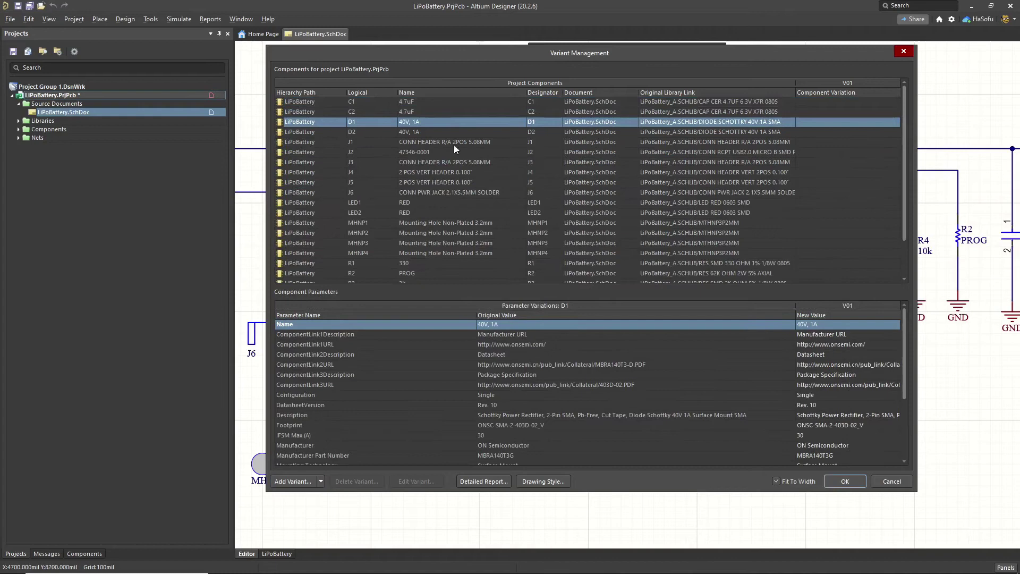
pyautogui.scroll(-2, 474, 149)
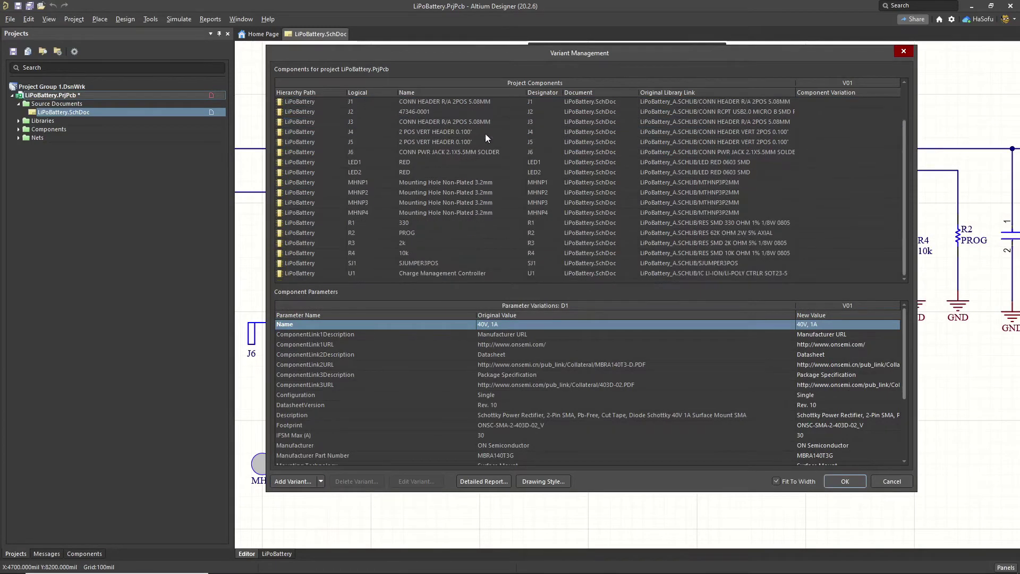
pyautogui.moveTo(536, 52)
pyautogui.mouseDown()
pyautogui.moveTo(521, 175)
pyautogui.moveTo(539, 432)
pyautogui.moveTo(594, 201)
pyautogui.moveTo(544, 37)
pyautogui.mouseUp()
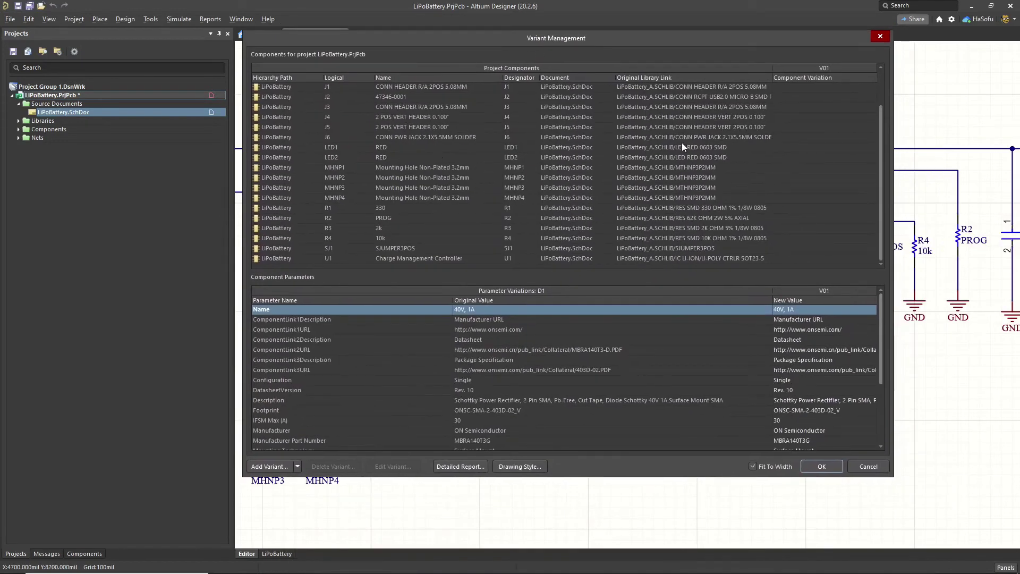
# Step: Set LED1 to Not Fitted in variant V01, then bring up the Drawing Style options
pyautogui.click(780, 145)
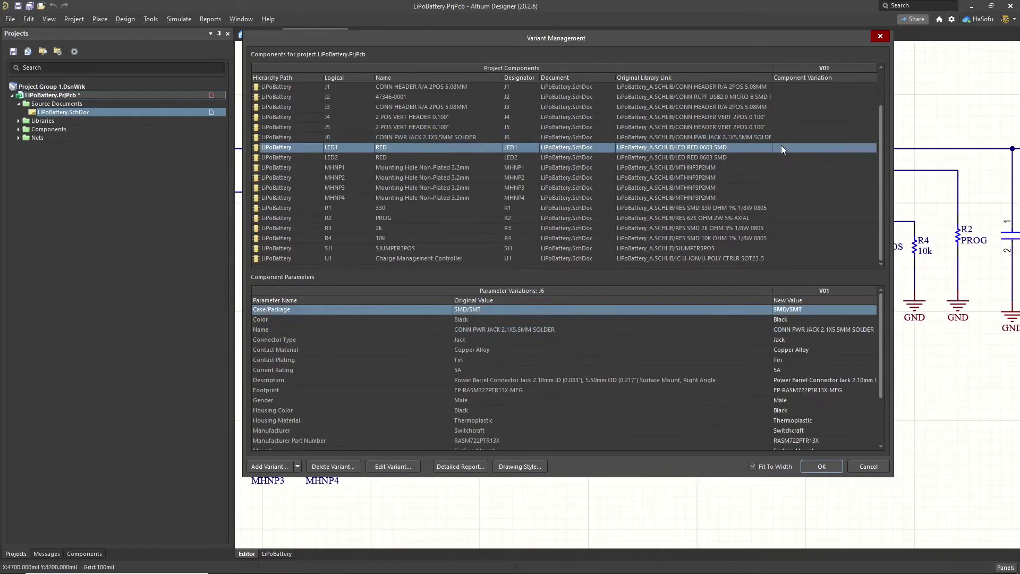
pyautogui.click(870, 147)
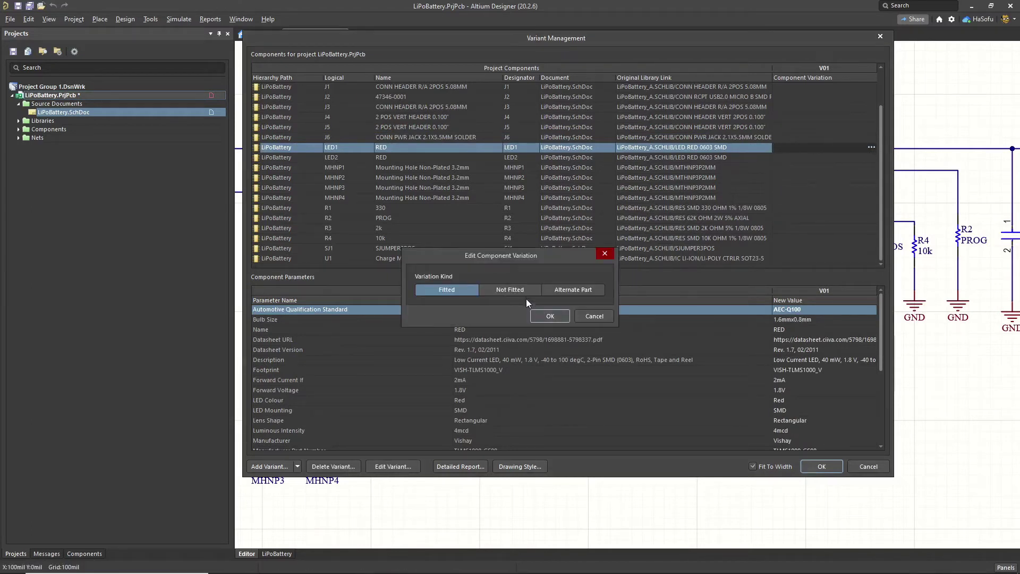
pyautogui.click(520, 289)
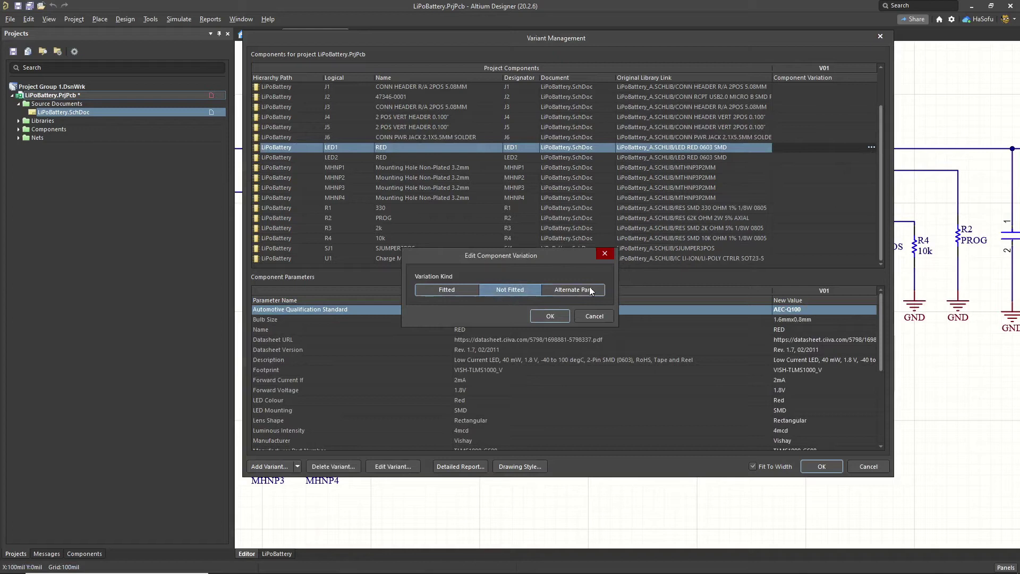
pyautogui.click(547, 315)
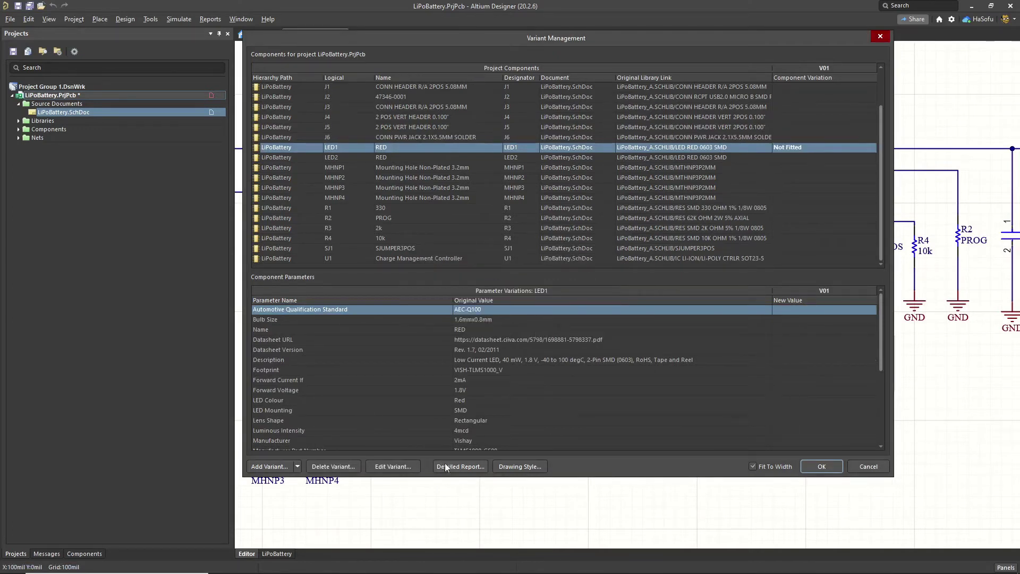
pyautogui.click(505, 466)
# Step: Try the gray mesh box, then keep Use Red Cross as the not-fitted drawing style
pyautogui.moveTo(486, 112); pyautogui.dragTo(490, 103)
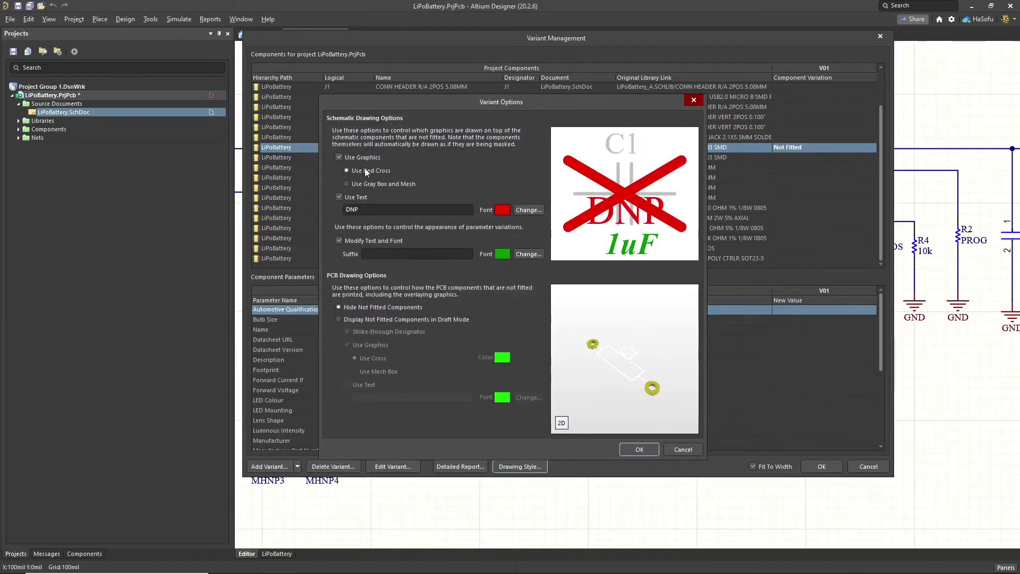
pyautogui.click(374, 184)
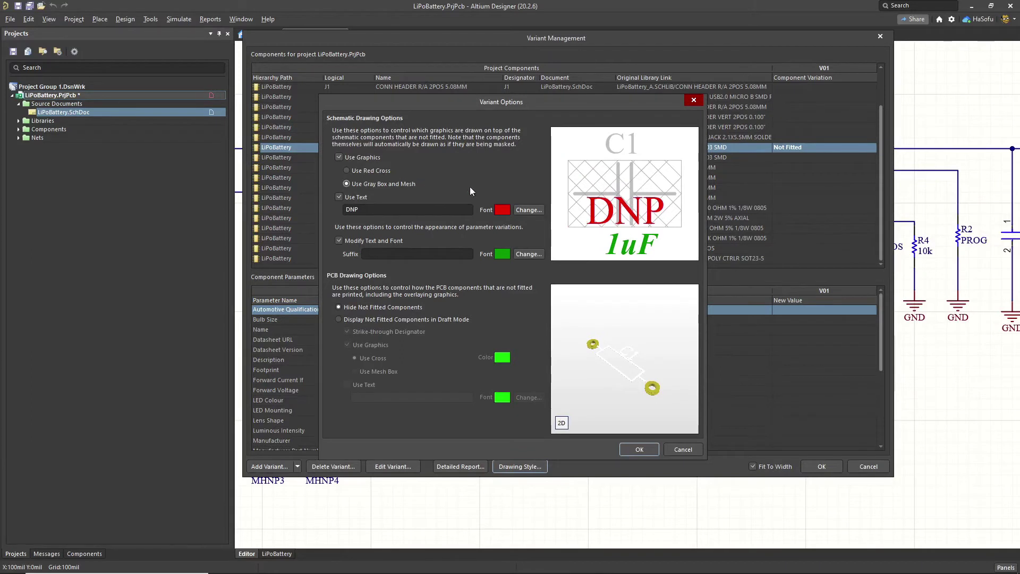
pyautogui.click(386, 171)
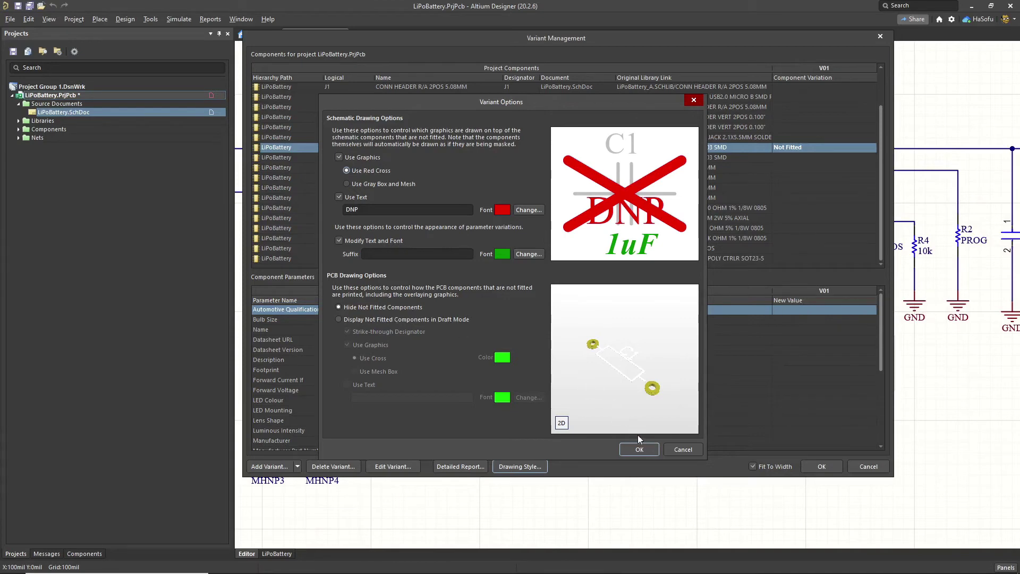
pyautogui.click(641, 451)
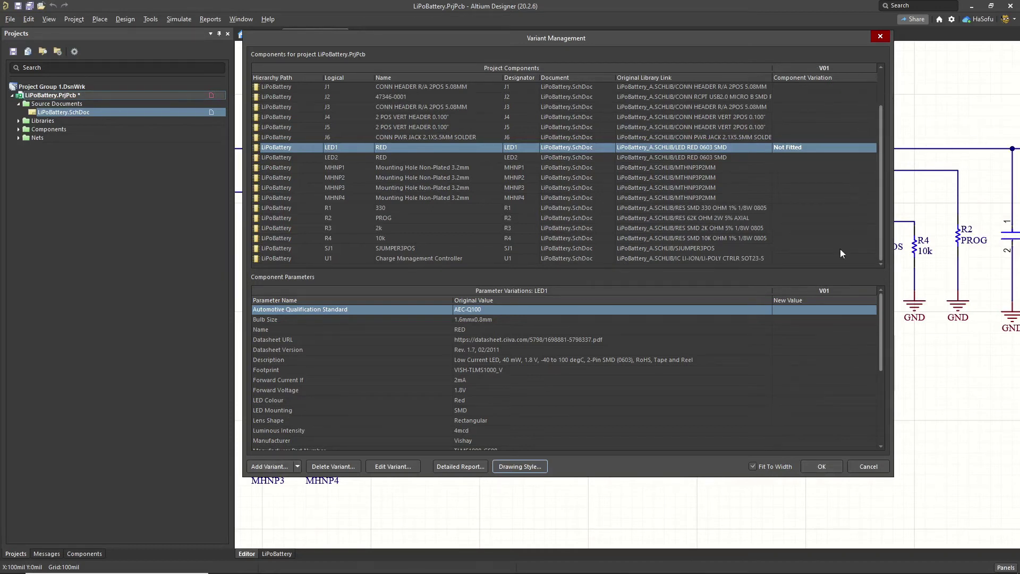
# Step: Close Variant Management and view the compiled schematic with LED1 crossed out
pyautogui.click(818, 466)
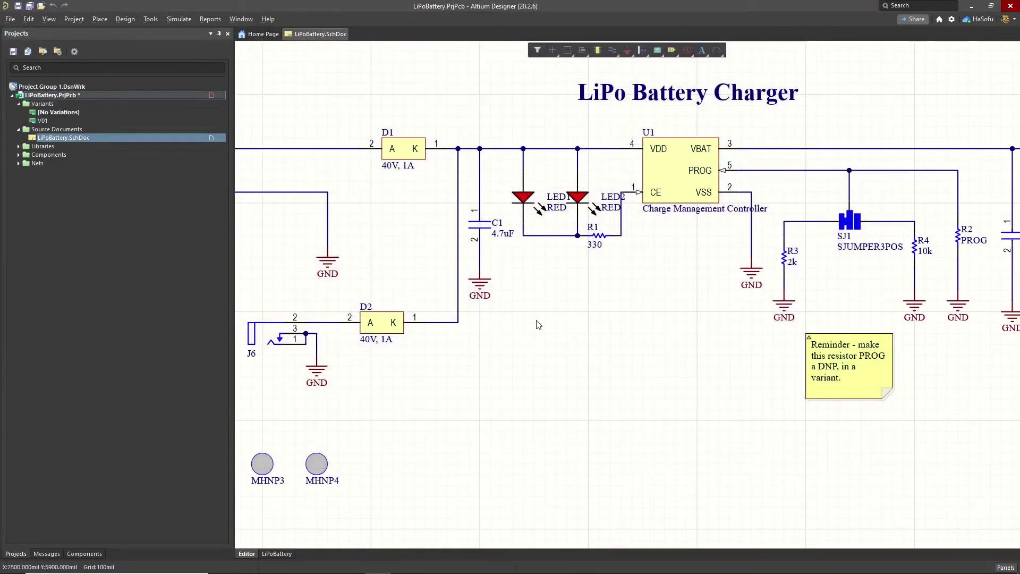
pyautogui.keyDown('ctrl'); pyautogui.scroll(-3, 558, 266); pyautogui.keyUp('ctrl')
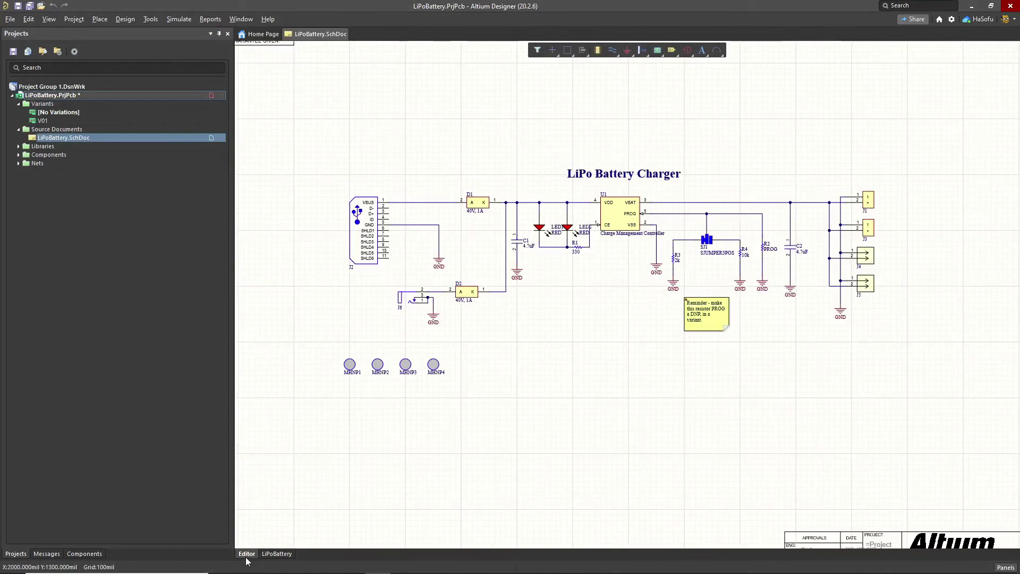
pyautogui.click(270, 554)
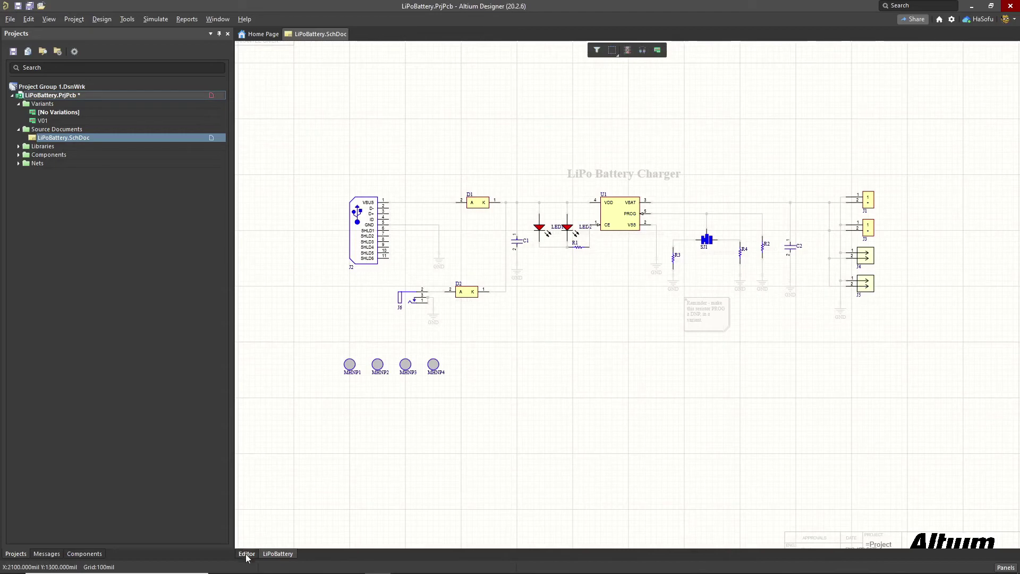
# Step: Return to the Editor view and make V01 the current variant
pyautogui.keyDown('ctrl'); pyautogui.scroll(3, 539, 255); pyautogui.keyUp('ctrl')
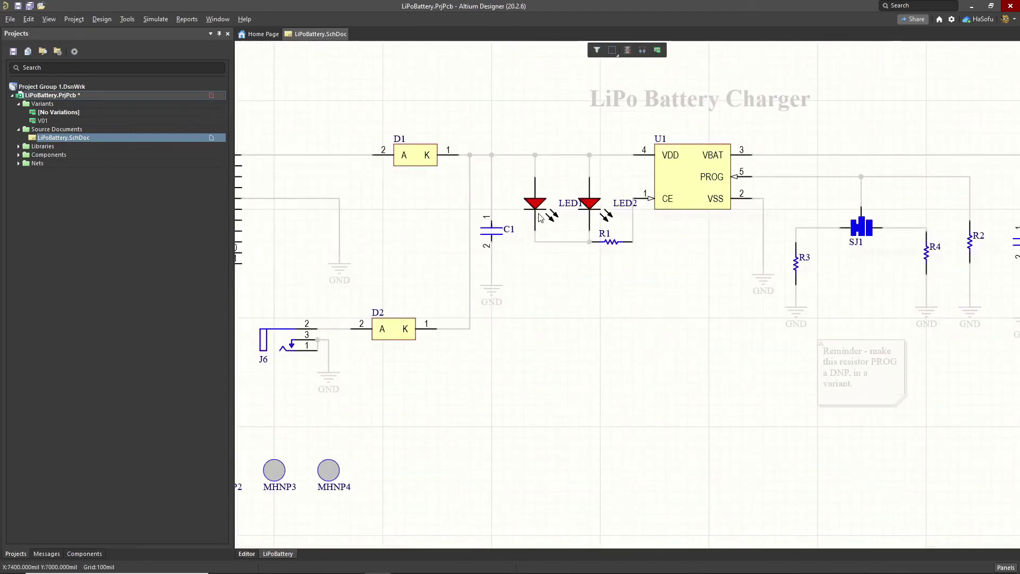
pyautogui.keyDown('ctrl'); pyautogui.scroll(-2, 549, 215); pyautogui.keyUp('ctrl')
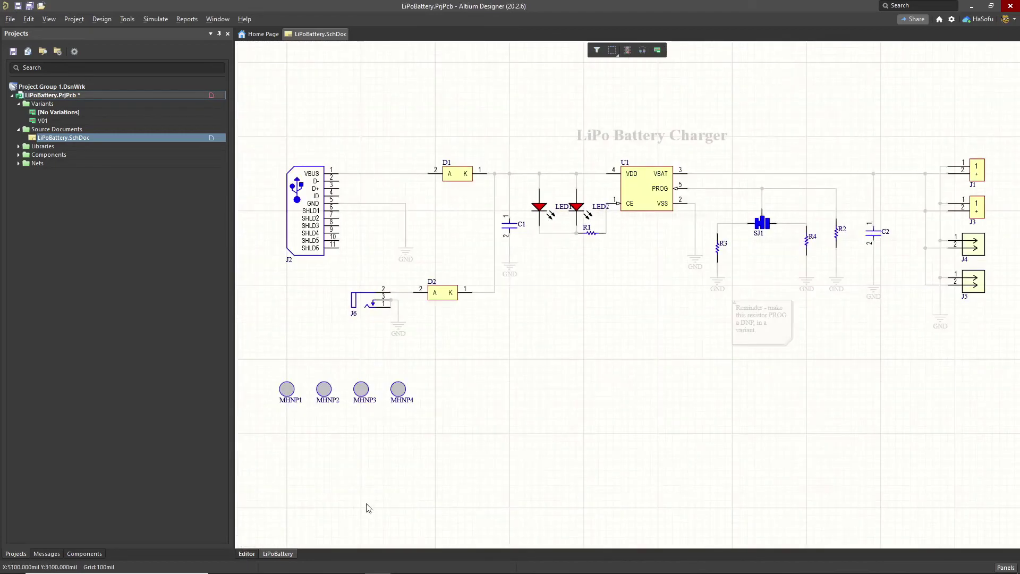
pyautogui.click(246, 554)
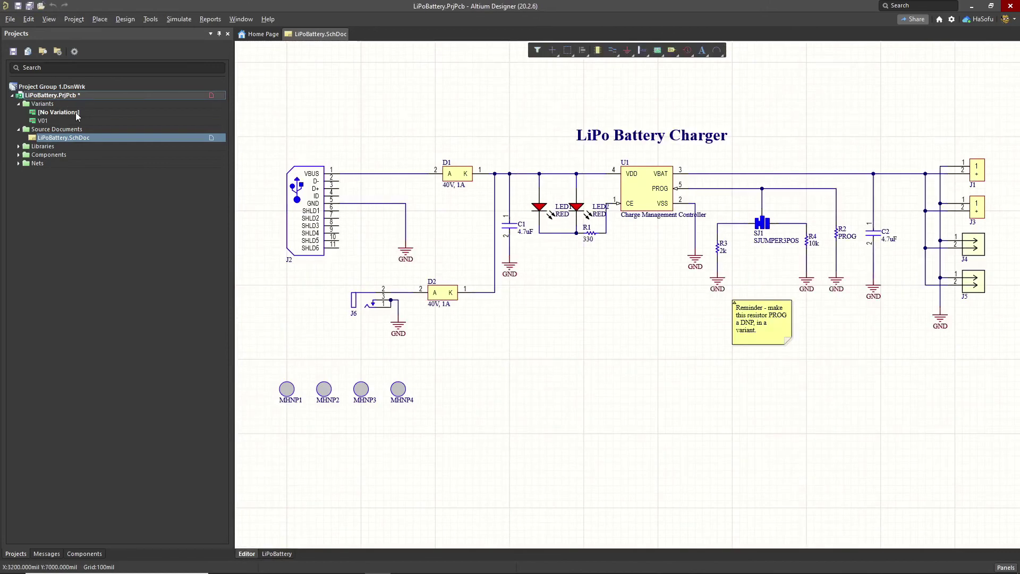
pyautogui.click(45, 122)
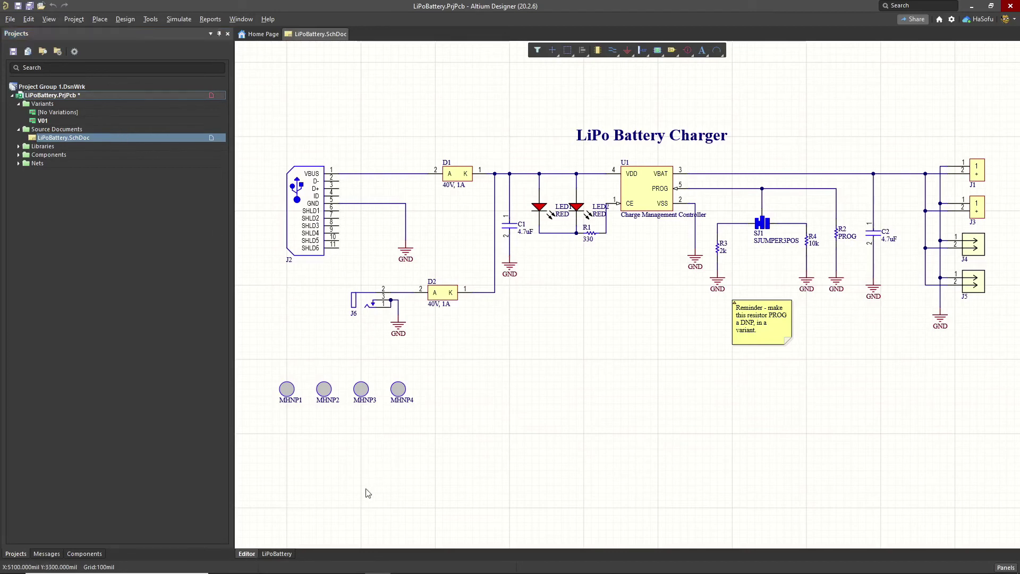
pyautogui.click(278, 554)
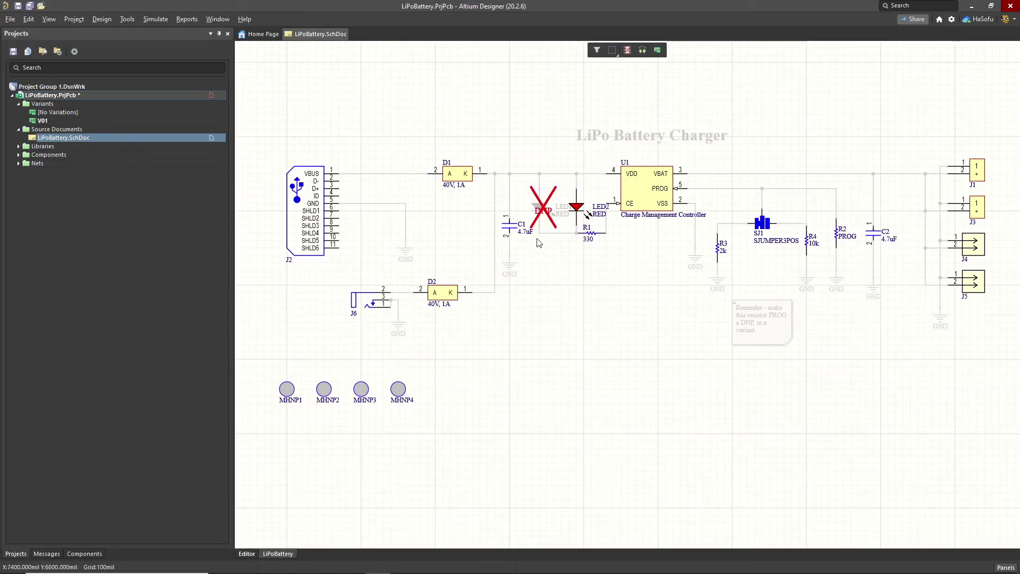
pyautogui.keyDown('ctrl'); pyautogui.scroll(-1, 562, 254); pyautogui.keyUp('ctrl')
pyautogui.keyDown('ctrl'); pyautogui.scroll(1, 561, 254); pyautogui.keyUp('ctrl')
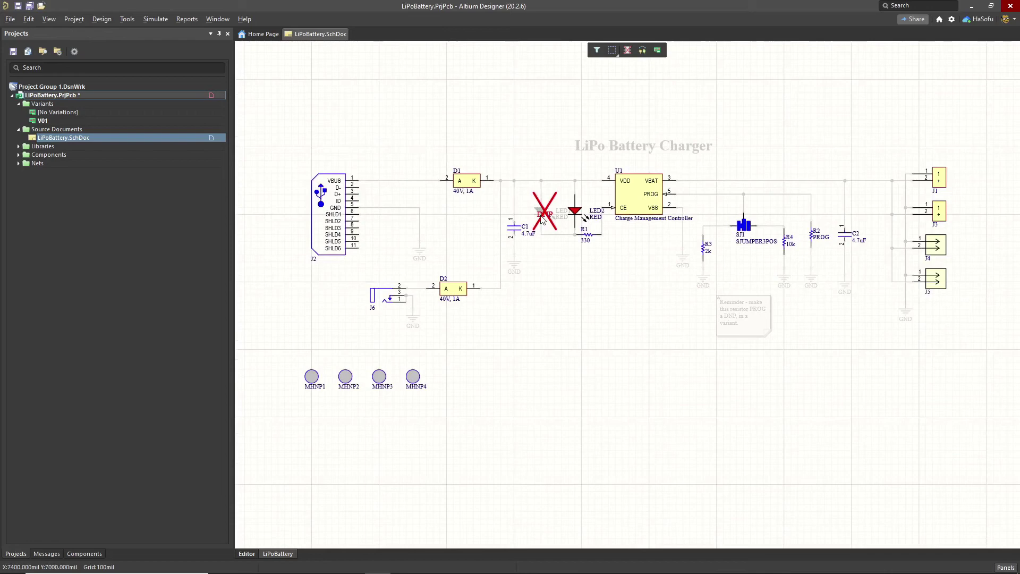
pyautogui.keyDown('ctrl'); pyautogui.scroll(3, 597, 174); pyautogui.keyUp('ctrl')
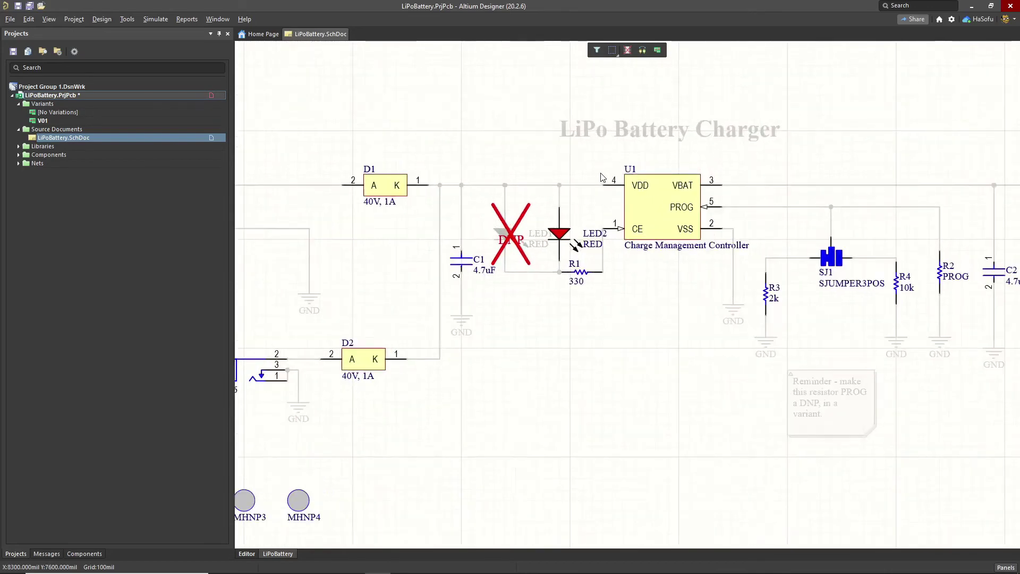
pyautogui.click(628, 51)
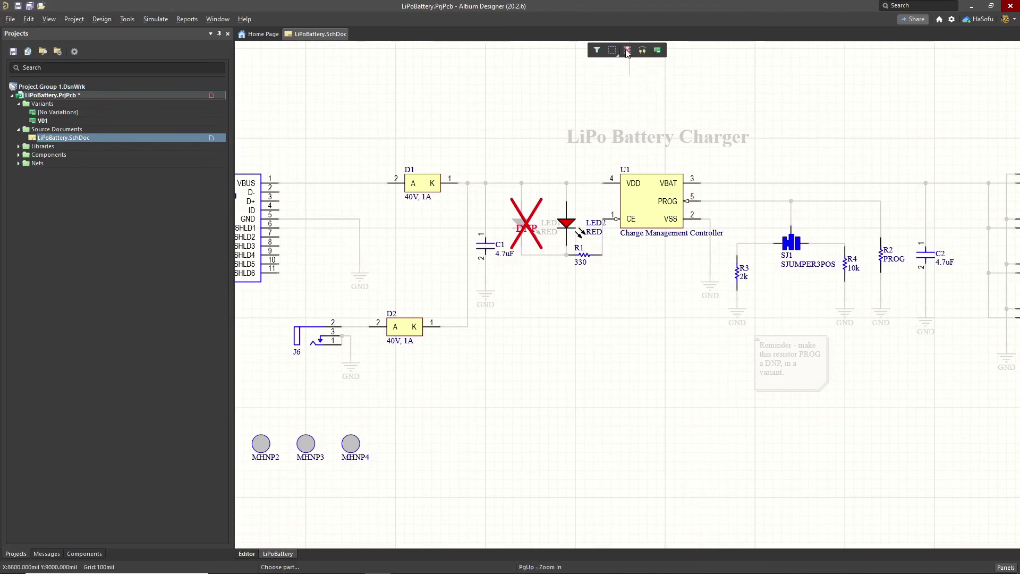
pyautogui.rightClick(737, 230)
pyautogui.keyDown('ctrl'); pyautogui.scroll(-1, 441, 313); pyautogui.keyUp('ctrl')
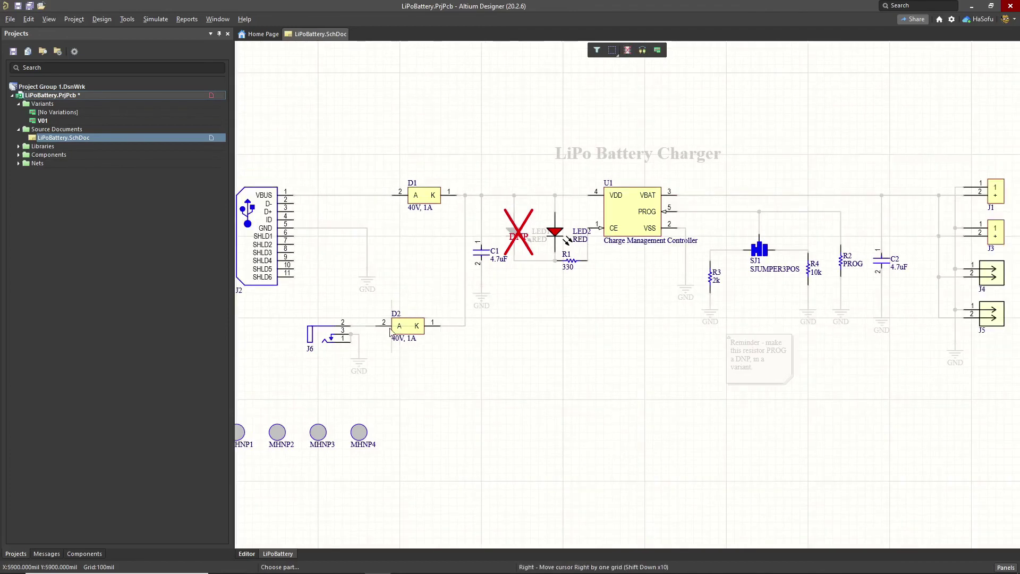
pyautogui.keyDown('ctrl'); pyautogui.scroll(1, 390, 332); pyautogui.keyUp('ctrl')
pyautogui.click(409, 326)
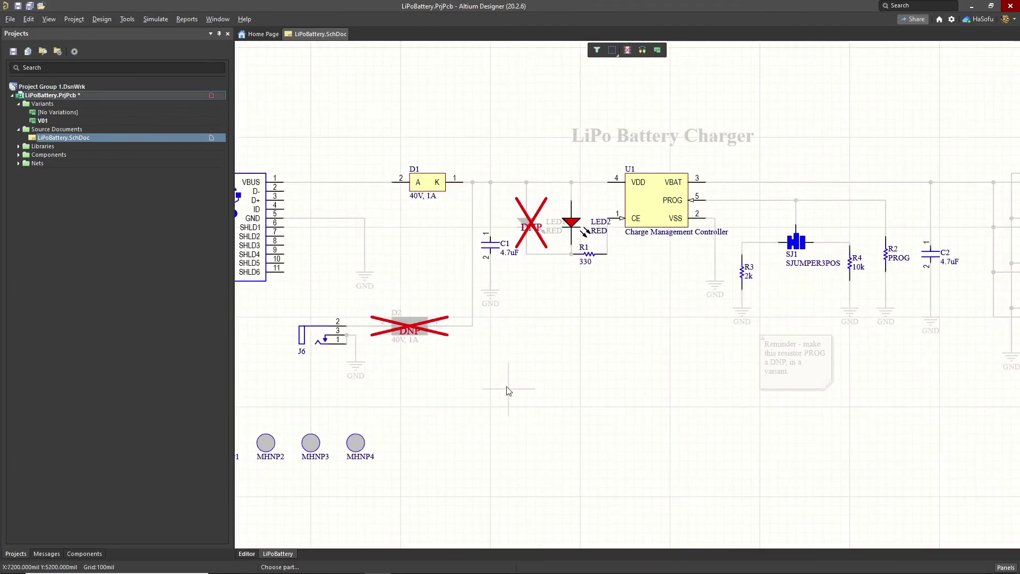
pyautogui.press('pageup')
pyautogui.hotkey('ctrl', 'z')
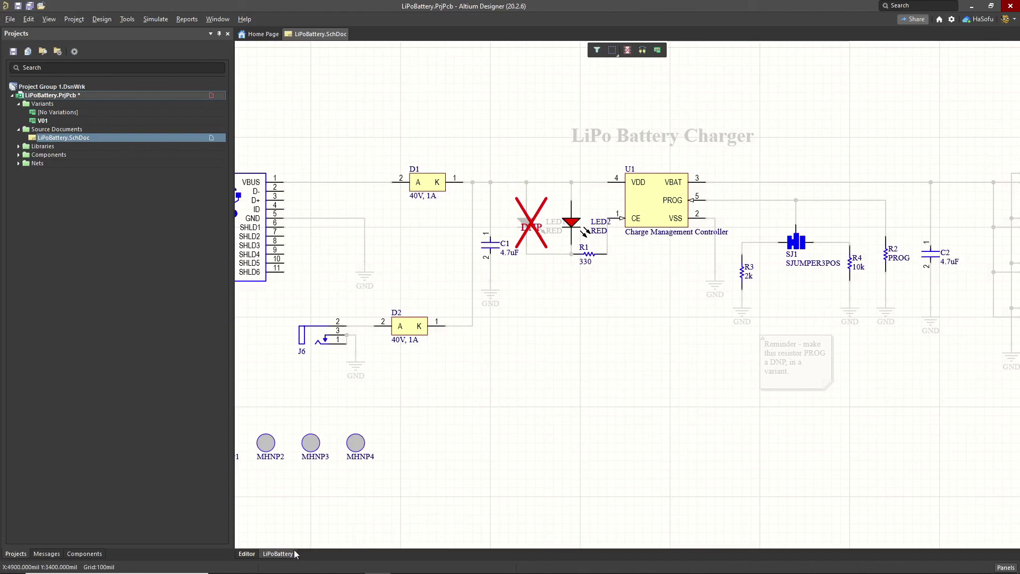
# Step: Switch back to the Editor view and save the LiPoBattery.PrjPcb project
pyautogui.click(246, 554)
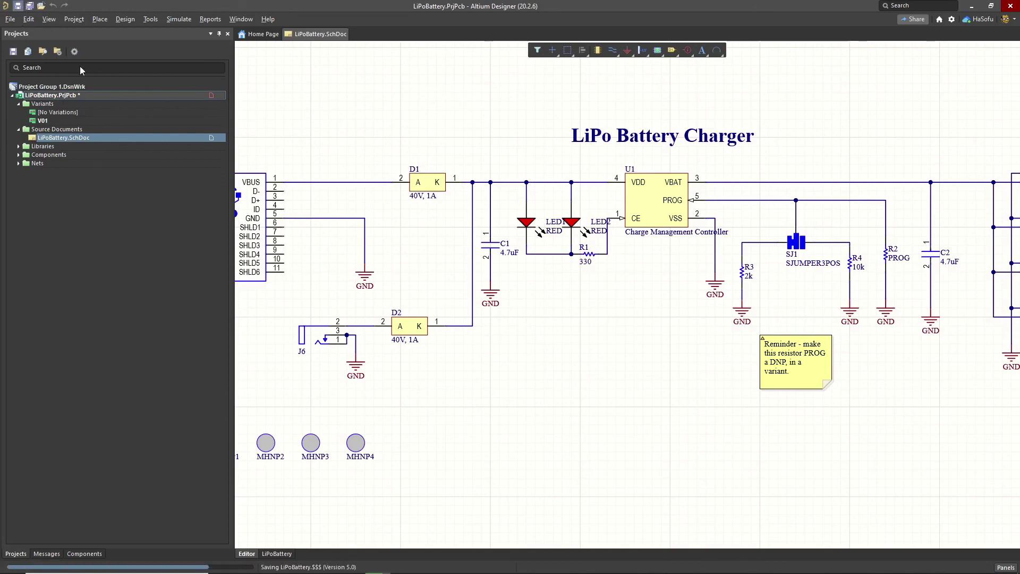
pyautogui.click(102, 97)
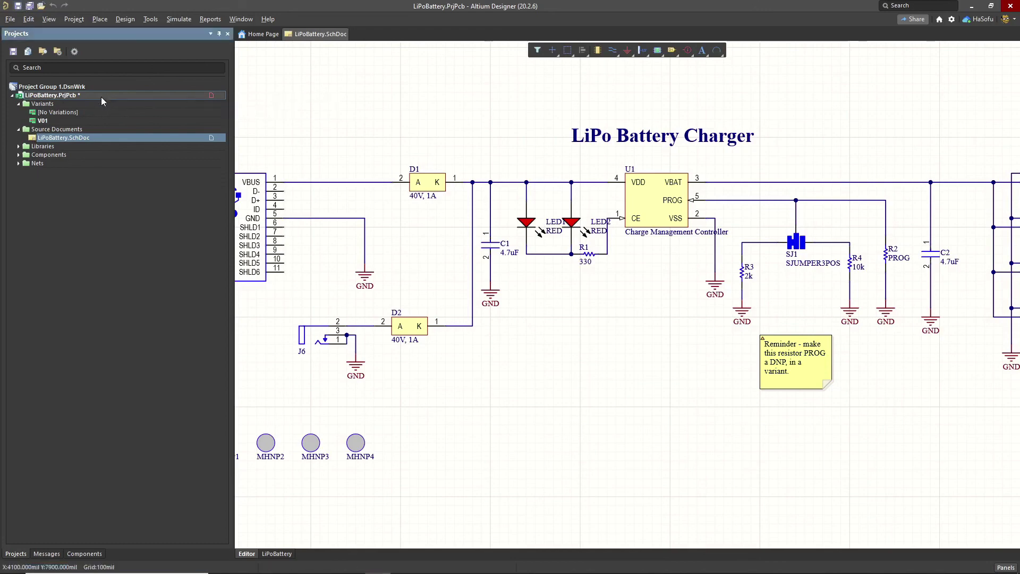
pyautogui.click(30, 6)
pyautogui.keyDown('ctrl'); pyautogui.scroll(-1, 455, 99); pyautogui.keyUp('ctrl')
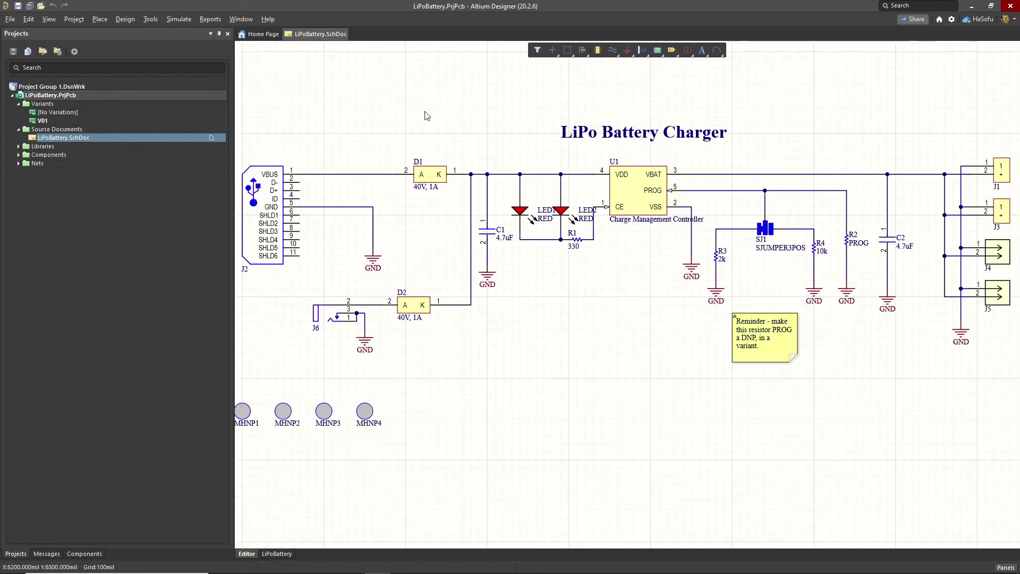
pyautogui.keyDown('ctrl'); pyautogui.scroll(-1, 429, 114); pyautogui.keyUp('ctrl')
pyautogui.moveTo(446, 105); pyautogui.dragTo(463, 111, button='right')
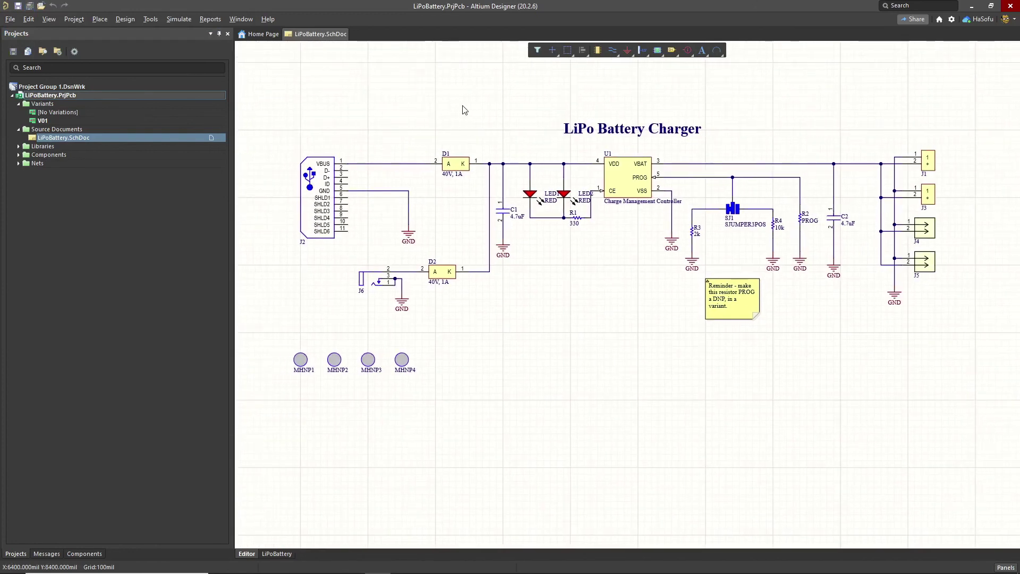